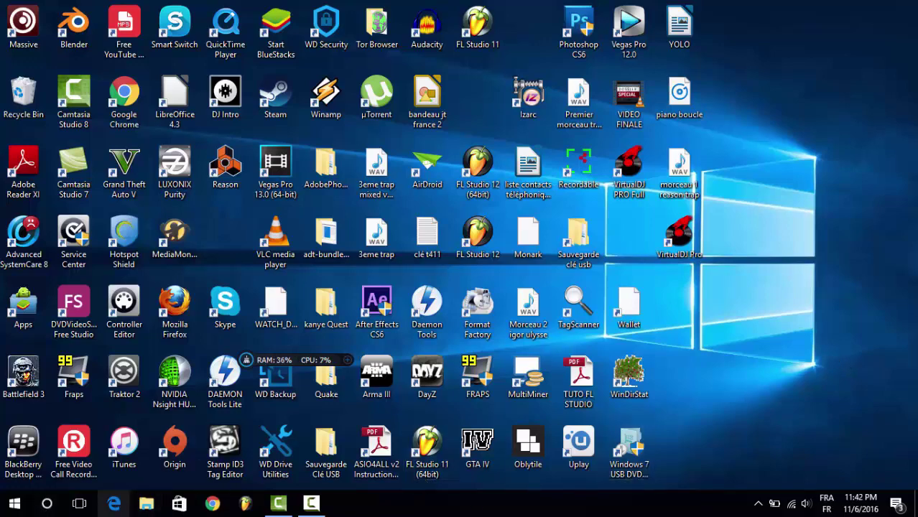
Search the computer for "memory" and open Windows Memory Diagnostic
{"action": "left_click", "coordinate": [40, 512]}
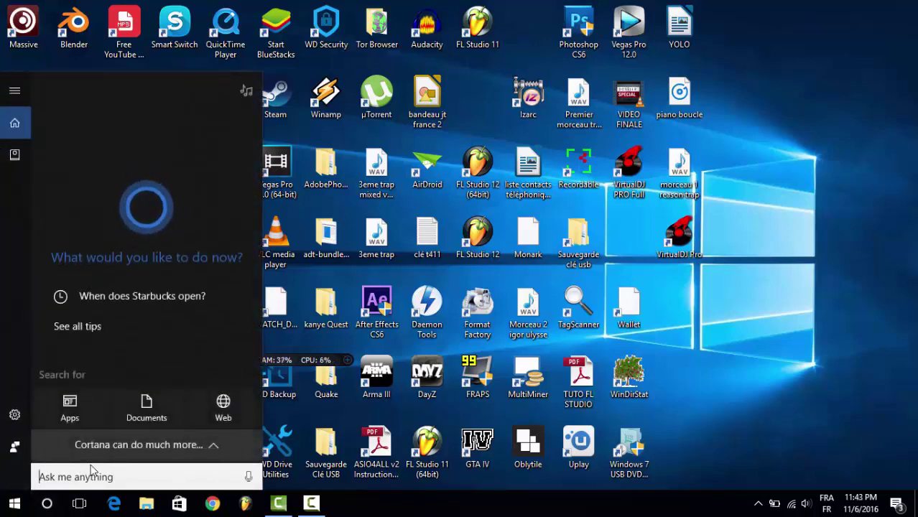
{"action": "type", "text": "memo"}
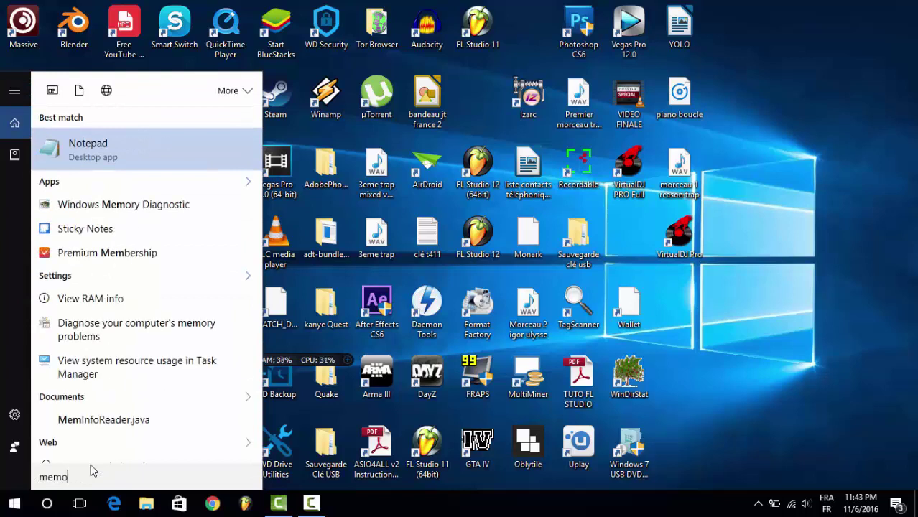
{"action": "type", "text": "ry"}
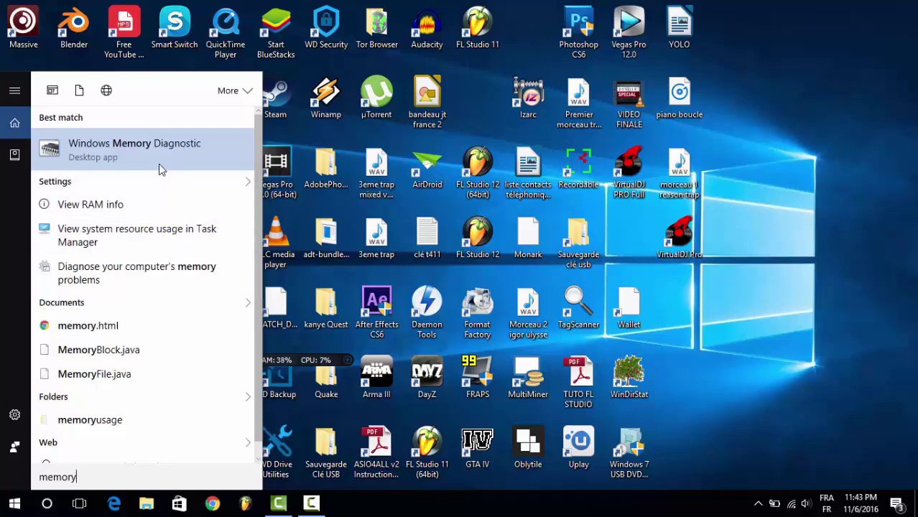
{"action": "left_click", "coordinate": [158, 162]}
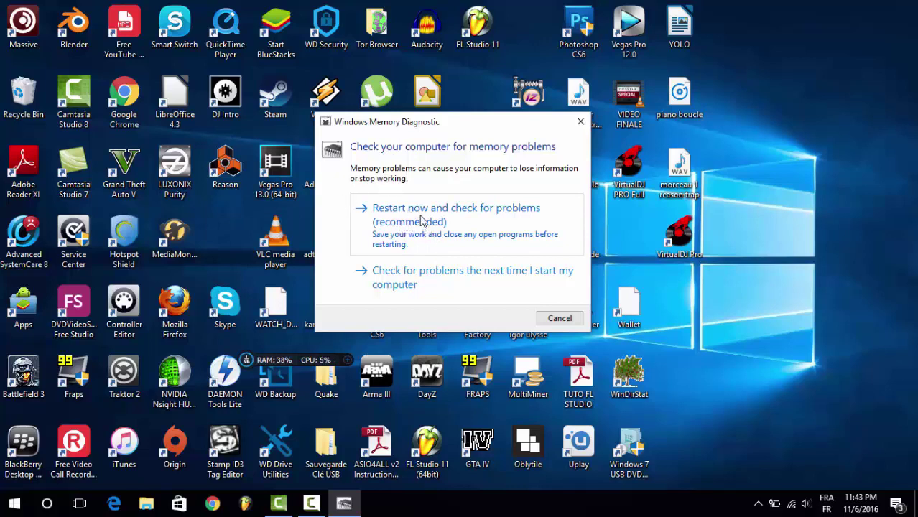
{"action": "mouse_move", "coordinate": [310, 508]}
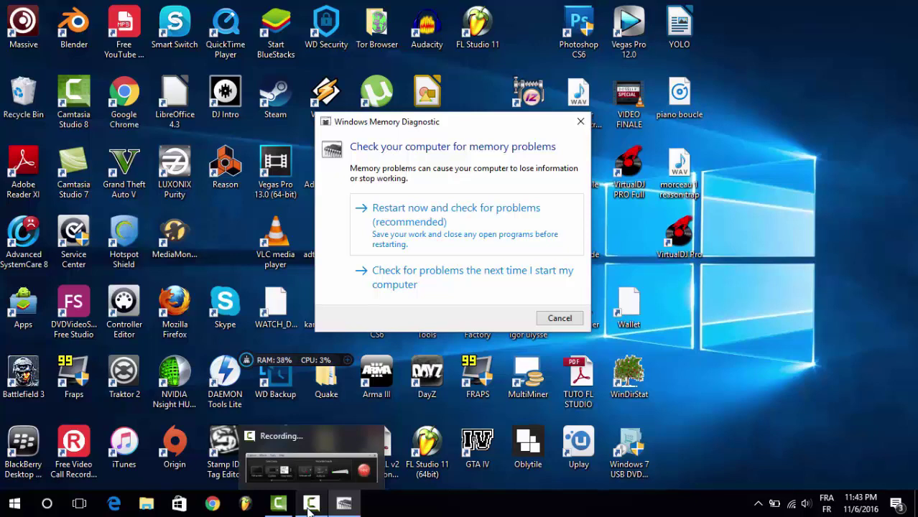
{"action": "left_click", "coordinate": [310, 507]}
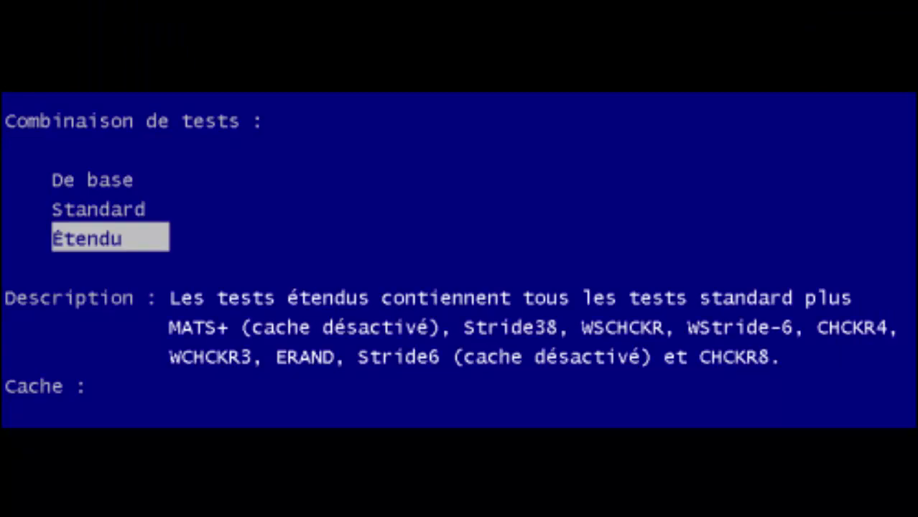
Set the memory test's cache option to Actif and move on to the following setting
{"action": "key", "text": "Tab"}
{"action": "key", "text": "Down"}
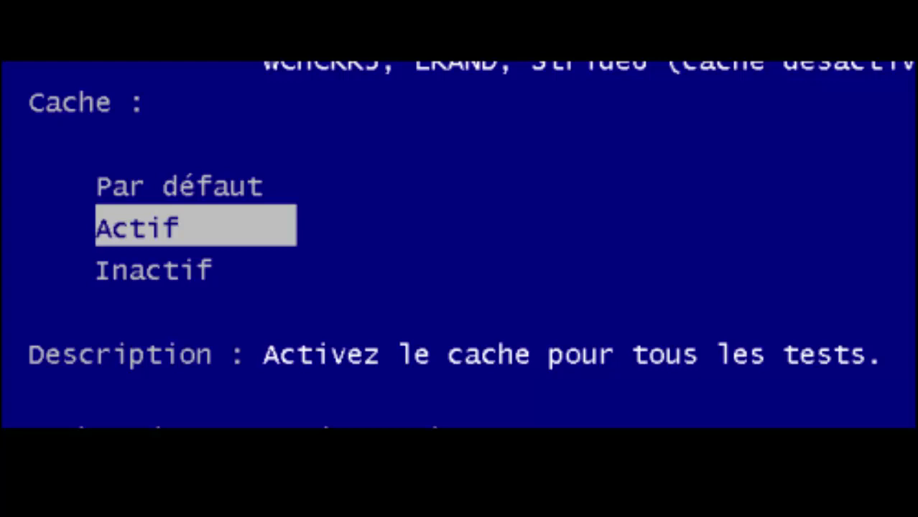
{"action": "key", "text": "Tab"}
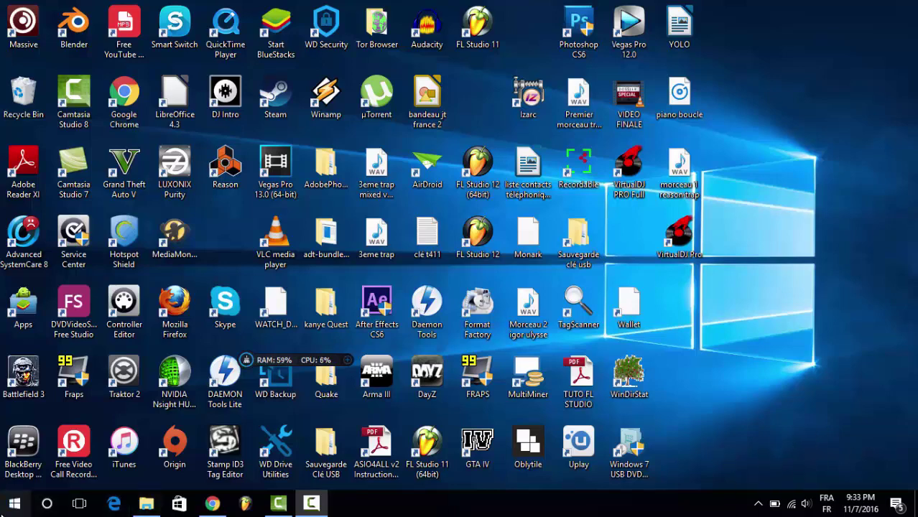
{"action": "left_click", "coordinate": [15, 502]}
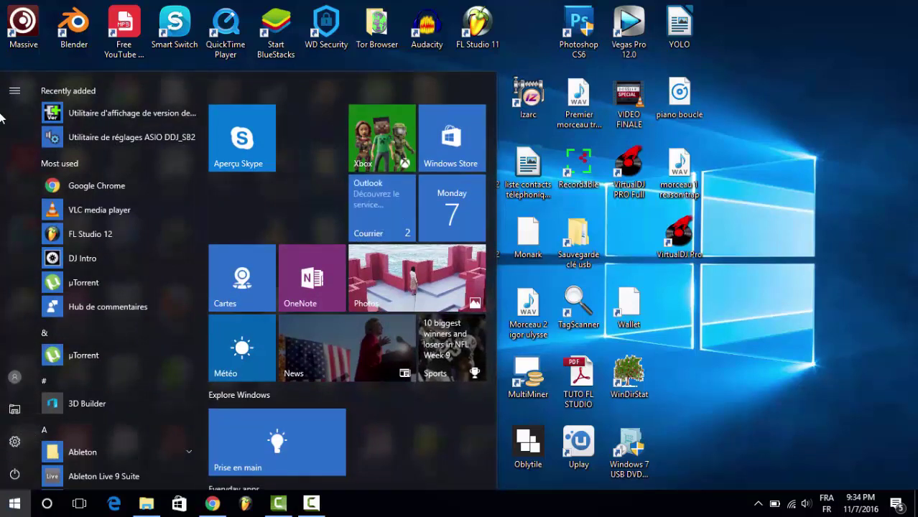
{"action": "left_click", "coordinate": [22, 91]}
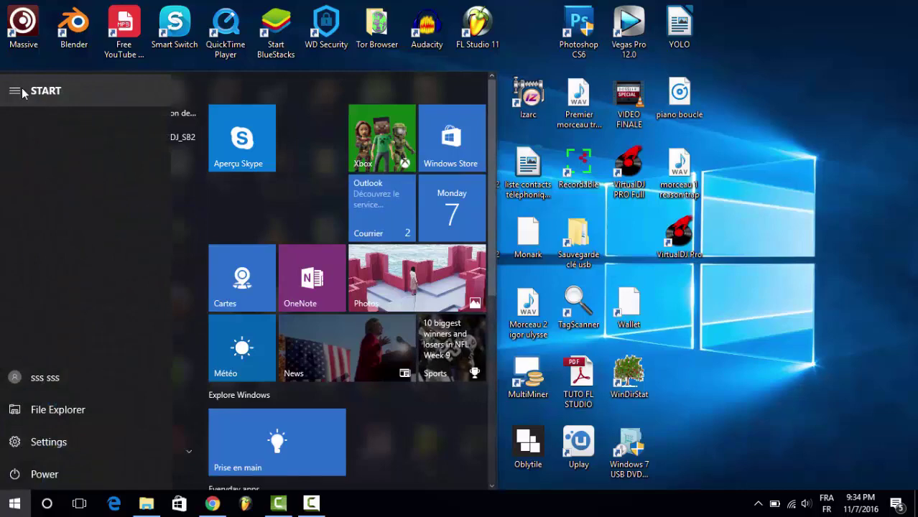
{"action": "left_click", "coordinate": [22, 513]}
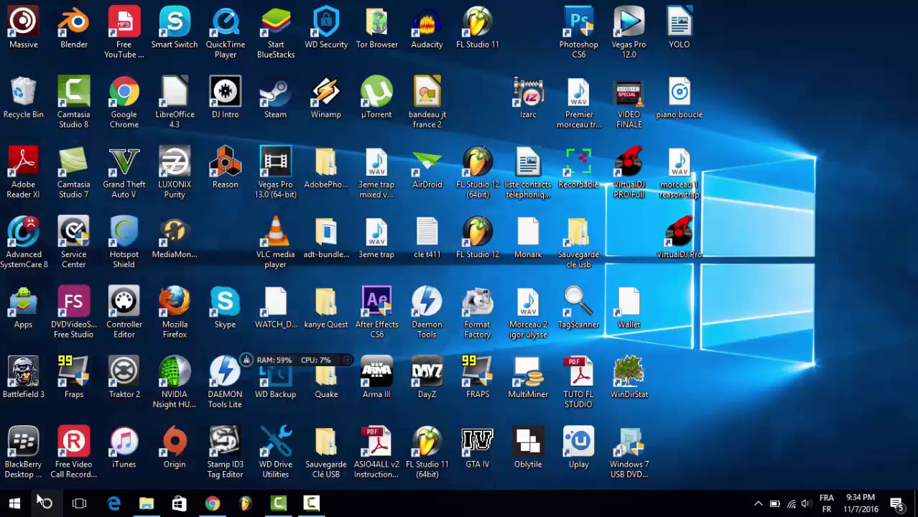
Search the computer for "panel" and open Control Panel
{"action": "left_click", "coordinate": [46, 507]}
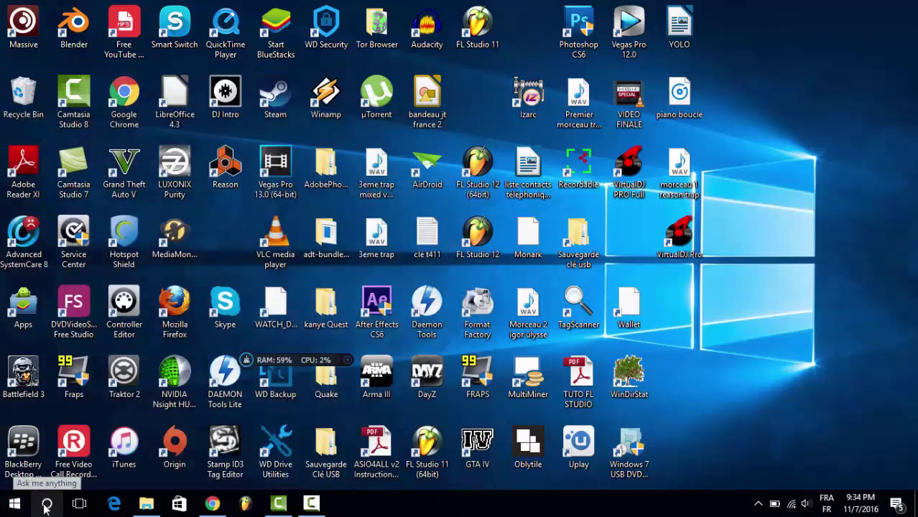
{"action": "type", "text": "p"}
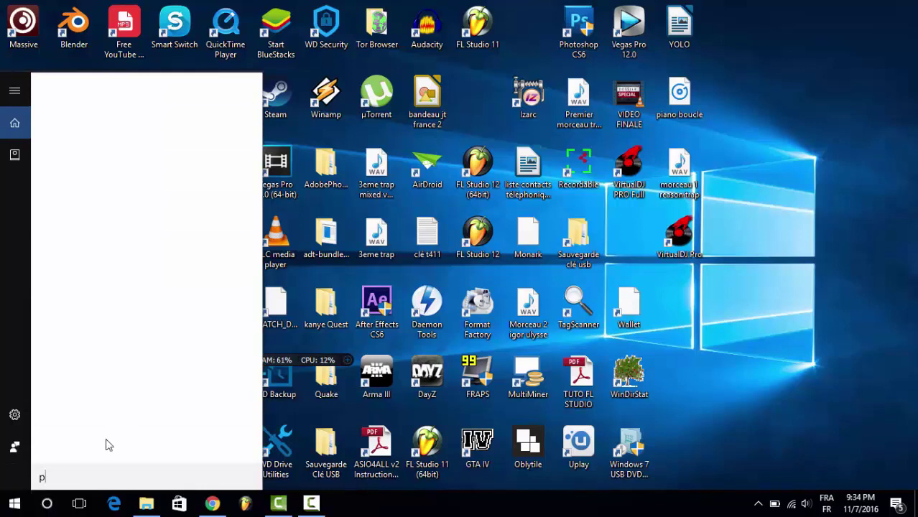
{"action": "type", "text": "anel"}
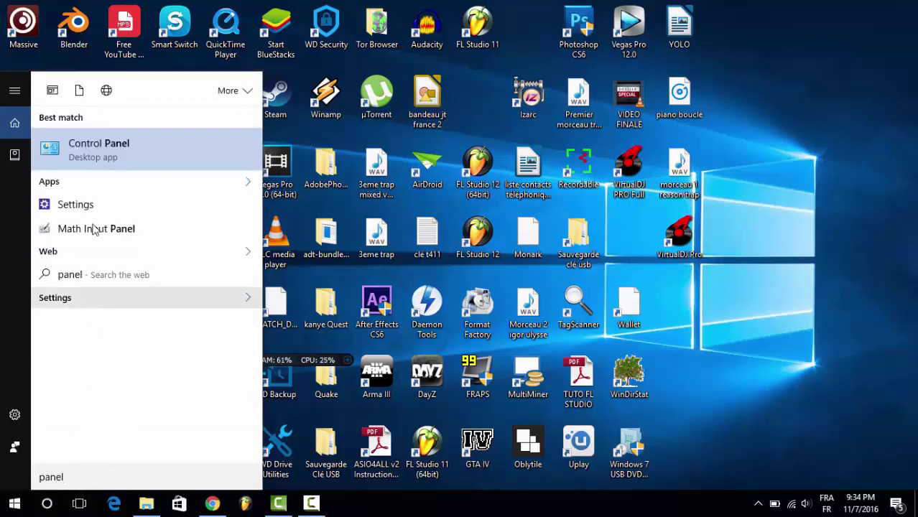
{"action": "left_click", "coordinate": [87, 158]}
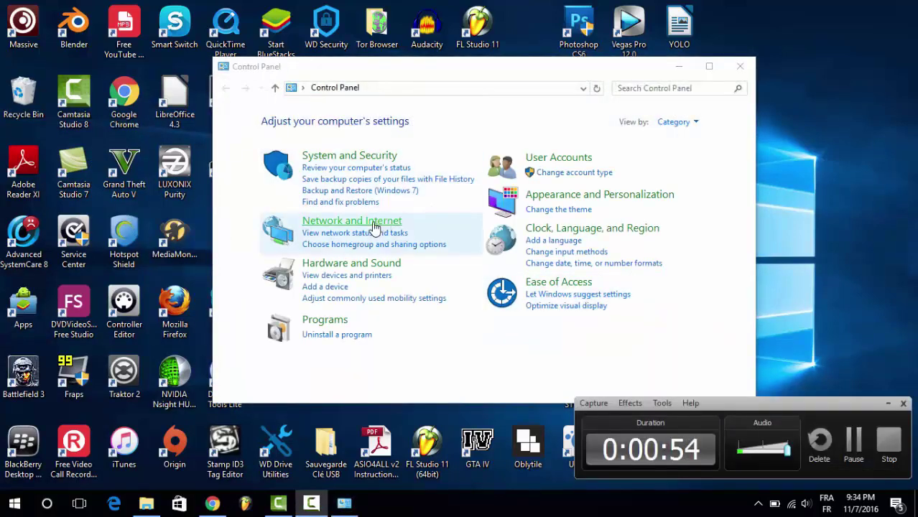
Go to System and Security and open the event logs from Administrative Tools
{"action": "left_click", "coordinate": [363, 159]}
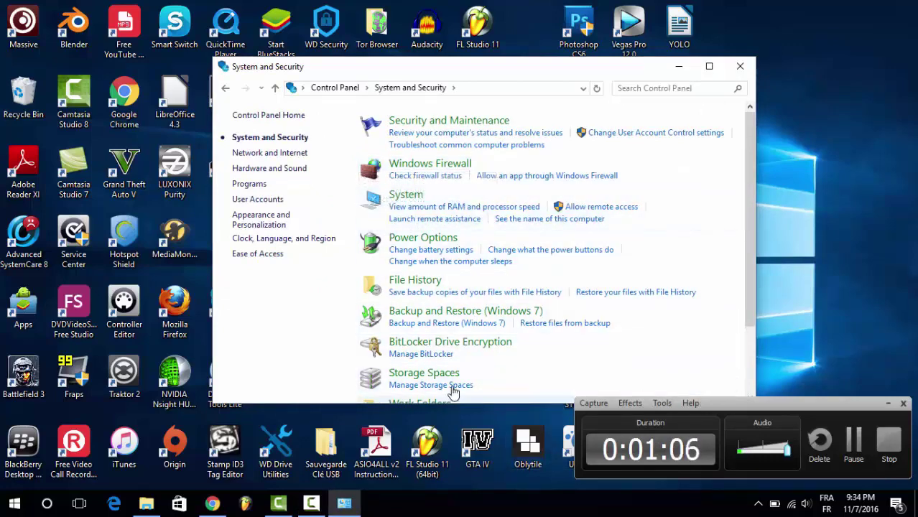
{"action": "left_click_drag", "start_coordinate": [755, 217], "coordinate": [744, 303]}
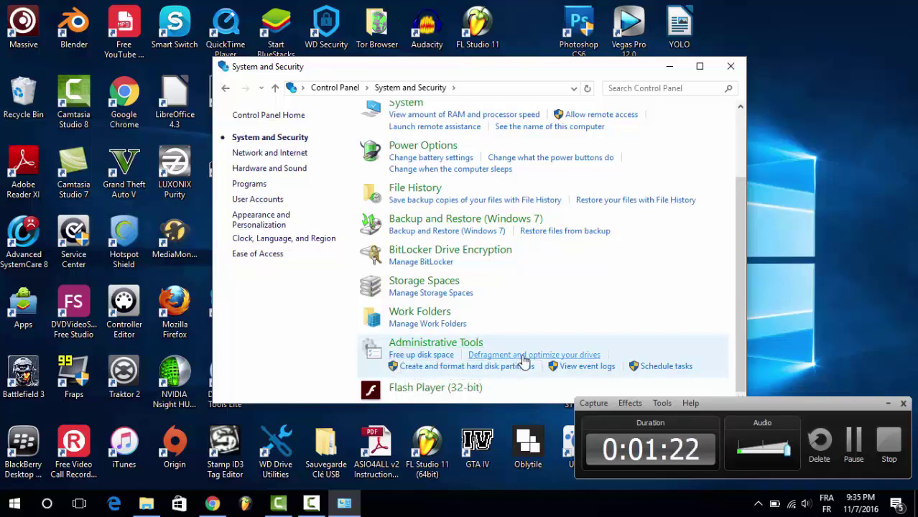
{"action": "left_click", "coordinate": [587, 368]}
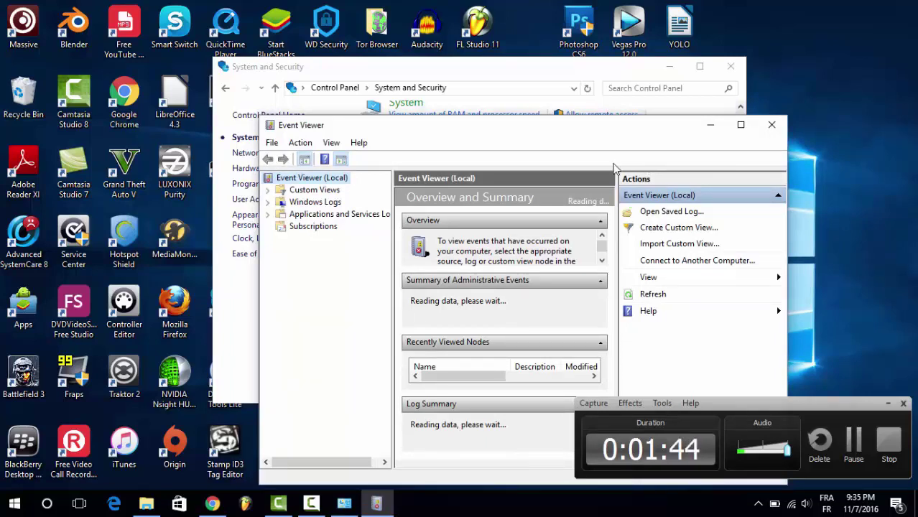
Expand Windows Logs, display the System log, and move the Event Viewer window higher on the desktop
{"action": "left_click", "coordinate": [269, 204]}
{"action": "left_click", "coordinate": [314, 203]}
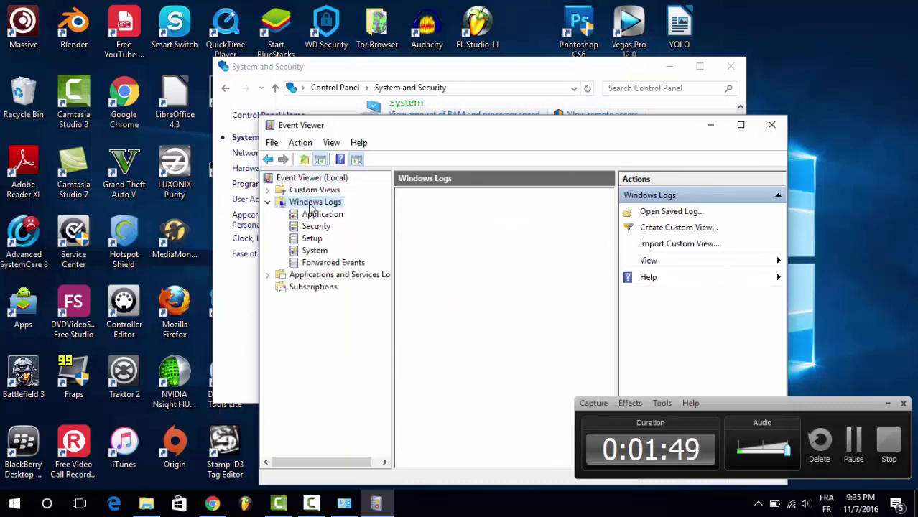
{"action": "left_click", "coordinate": [314, 251]}
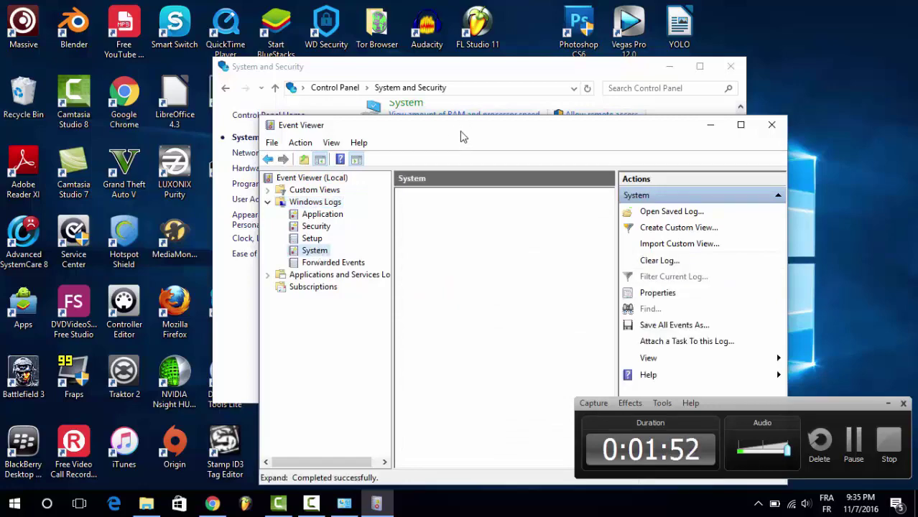
{"action": "left_click_drag", "start_coordinate": [464, 137], "coordinate": [434, 98]}
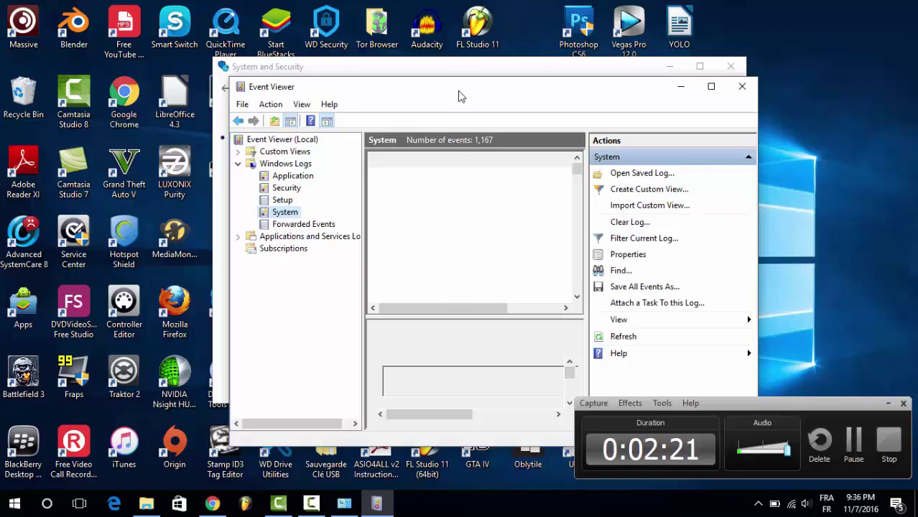
{"action": "left_click_drag", "start_coordinate": [459, 96], "coordinate": [438, 71]}
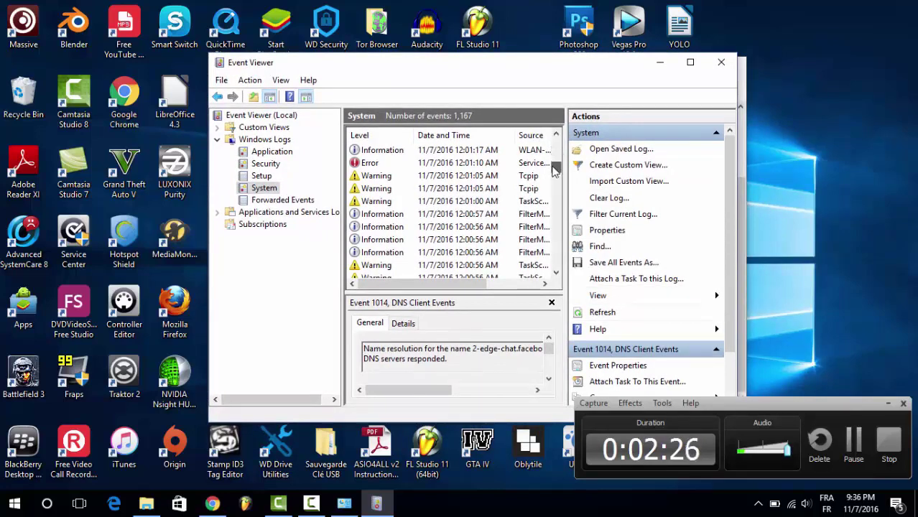
Look through the System log down to its oldest events and maximize the Event Viewer window
{"action": "left_click_drag", "start_coordinate": [553, 169], "coordinate": [553, 173]}
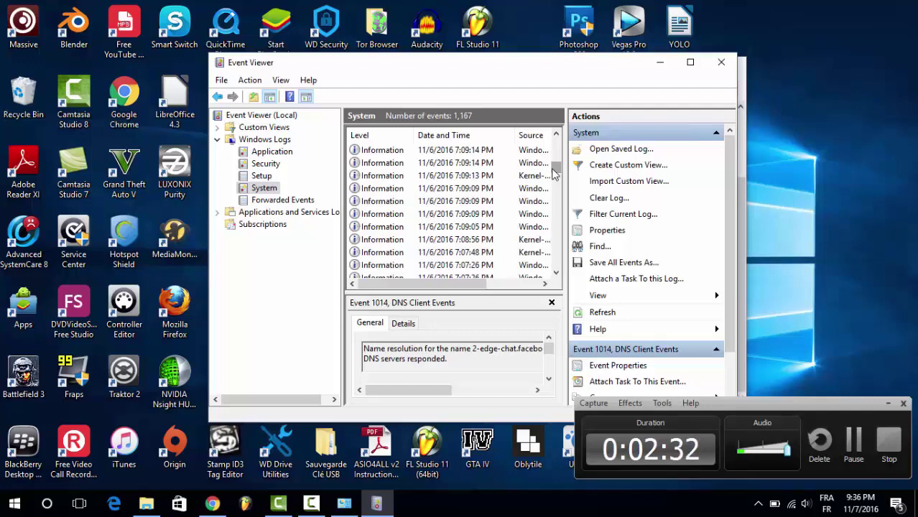
{"action": "left_click_drag", "start_coordinate": [553, 173], "coordinate": [548, 279]}
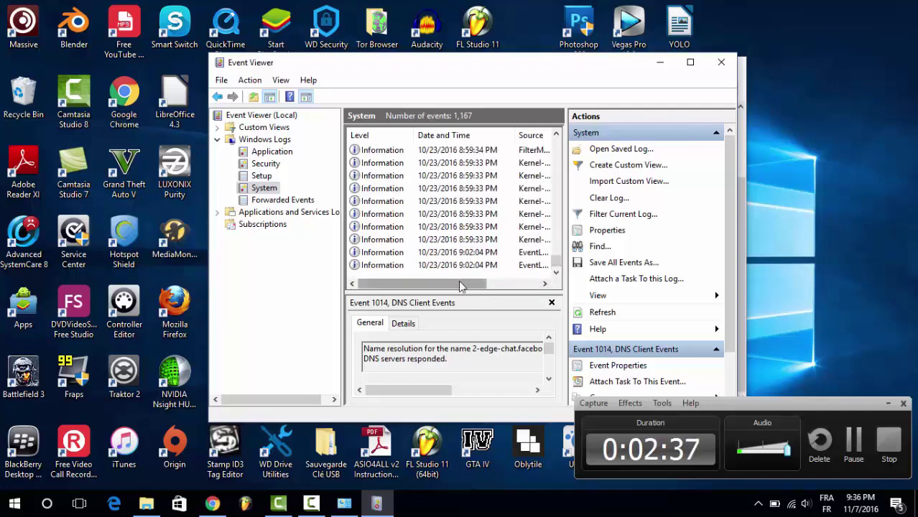
{"action": "left_click_drag", "start_coordinate": [488, 285], "coordinate": [463, 283]}
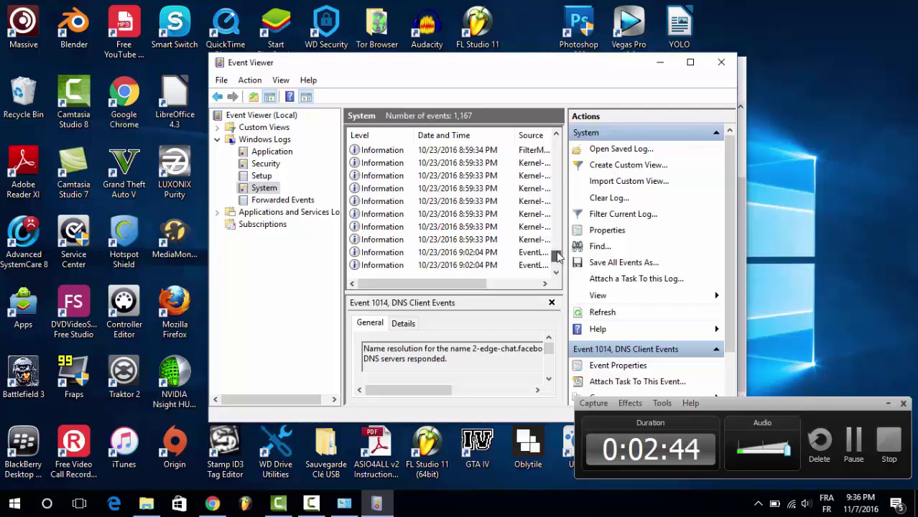
{"action": "scroll", "coordinate": [557, 259], "scroll_direction": "up", "scroll_amount": 3}
{"action": "left_click", "coordinate": [694, 62]}
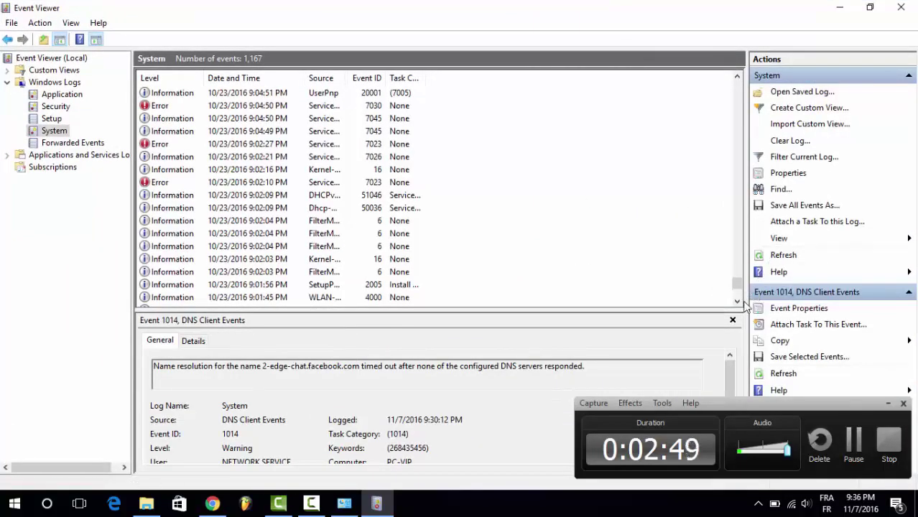
Go through the System log entries from 10/23/2016 one by one toward the oldest events, checking each event's details
{"action": "left_click_drag", "start_coordinate": [737, 287], "coordinate": [737, 285]}
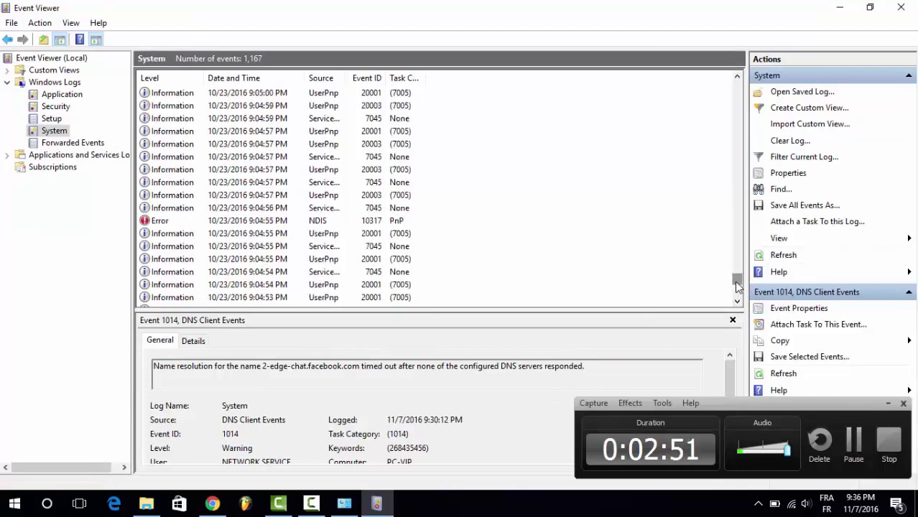
{"action": "left_click", "coordinate": [203, 121]}
{"action": "key", "text": "Down"}
{"action": "key", "text": "Down"}
{"action": "key", "text": "Down"}
{"action": "key", "text": "Down"}
{"action": "key", "text": "Down"}
{"action": "key", "text": "Down"}
{"action": "key", "text": "Down"}
{"action": "key", "text": "Down"}
{"action": "key", "text": "Down"}
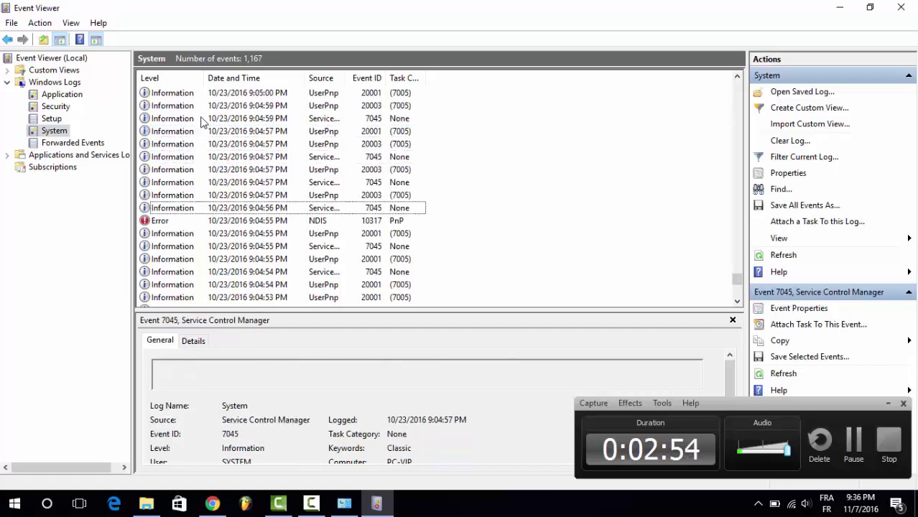
{"action": "key", "text": "Up"}
{"action": "key", "text": "Up"}
{"action": "key", "text": "Up"}
{"action": "key", "text": "Down"}
{"action": "key", "text": "Down"}
{"action": "key", "text": "Down"}
{"action": "key", "text": "Down"}
{"action": "key", "text": "Down"}
{"action": "key", "text": "Down"}
{"action": "key", "text": "Down"}
{"action": "key", "text": "Down"}
{"action": "key", "text": "Down"}
{"action": "key", "text": "Down"}
{"action": "key", "text": "Down"}
{"action": "key", "text": "Down"}
{"action": "key", "text": "Down"}
{"action": "key", "text": "Down"}
{"action": "key", "text": "Down"}
{"action": "key", "text": "Down"}
{"action": "key", "text": "Down"}
{"action": "key", "text": "Down"}
{"action": "key", "text": "Down"}
{"action": "key", "text": "Down"}
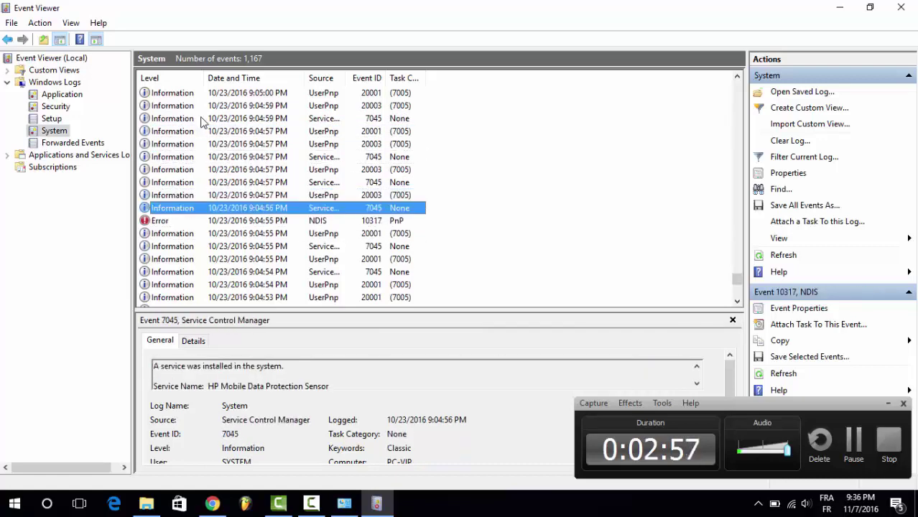
{"action": "key", "text": "Down"}
{"action": "key", "text": "Down"}
{"action": "key", "text": "Down"}
{"action": "key", "text": "Down"}
{"action": "key", "text": "Down"}
{"action": "key", "text": "Down"}
{"action": "key", "text": "Down"}
{"action": "key", "text": "Down"}
{"action": "key", "text": "Down"}
{"action": "key", "text": "Down"}
{"action": "key", "text": "Down"}
{"action": "key", "text": "Down"}
{"action": "key", "text": "Down"}
{"action": "key", "text": "Down"}
{"action": "key", "text": "Down"}
{"action": "key", "text": "Down"}
{"action": "key", "text": "Down"}
{"action": "key", "text": "Down"}
{"action": "key", "text": "Down"}
{"action": "key", "text": "Down"}
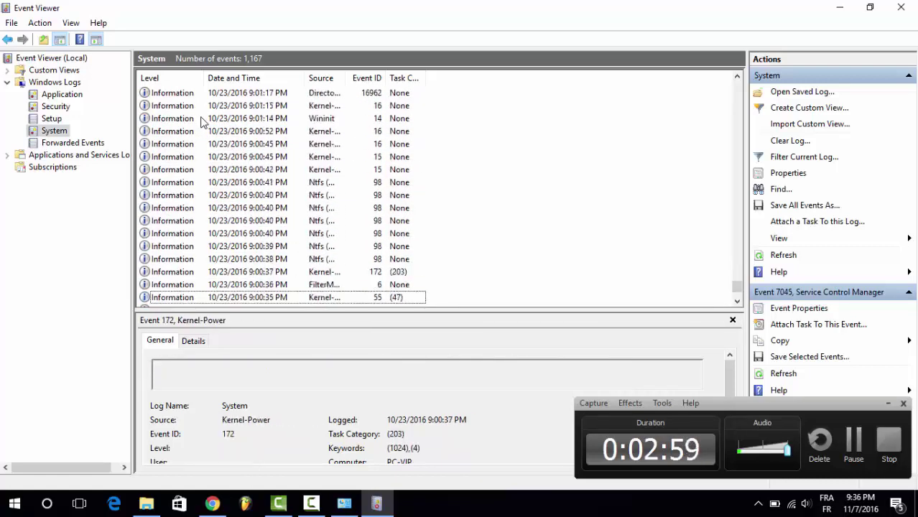
Go back through the System log one event at a time from the oldest entries to the BTHUSB event logged 10/23/2016 9:37:29 PM, checking each event's details
{"action": "key", "text": "Up"}
{"action": "key", "text": "Up"}
{"action": "key", "text": "Up"}
{"action": "key", "text": "Up"}
{"action": "key", "text": "Up"}
{"action": "key", "text": "Up"}
{"action": "key", "text": "Up"}
{"action": "key", "text": "Up"}
{"action": "key", "text": "Up"}
{"action": "key", "text": "Up"}
{"action": "key", "text": "Up"}
{"action": "key", "text": "Up"}
{"action": "key", "text": "Up"}
{"action": "key", "text": "Up"}
{"action": "key", "text": "Up"}
{"action": "key", "text": "Up"}
{"action": "key", "text": "Up"}
{"action": "key", "text": "Up"}
{"action": "key", "text": "Up"}
{"action": "key", "text": "Up"}
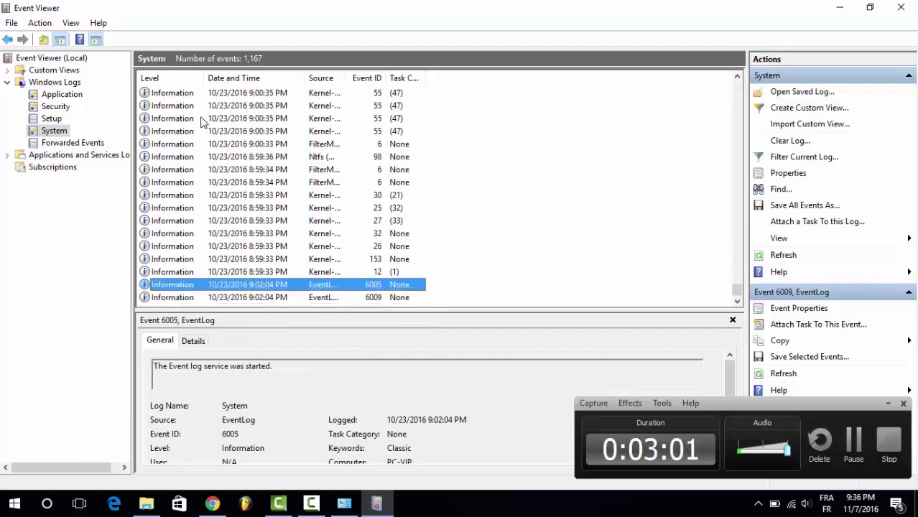
{"action": "key", "text": "Up"}
{"action": "key", "text": "Up"}
{"action": "key", "text": "Up"}
{"action": "key", "text": "Up"}
{"action": "key", "text": "Up"}
{"action": "key", "text": "Up"}
{"action": "key", "text": "Up"}
{"action": "key", "text": "Up"}
{"action": "key", "text": "Up"}
{"action": "key", "text": "Up"}
{"action": "key", "text": "Up"}
{"action": "key", "text": "Up"}
{"action": "key", "text": "Up"}
{"action": "key", "text": "Up"}
{"action": "key", "text": "Up"}
{"action": "key", "text": "Up"}
{"action": "key", "text": "Up"}
{"action": "key", "text": "Up"}
{"action": "key", "text": "Up"}
{"action": "key", "text": "Up"}
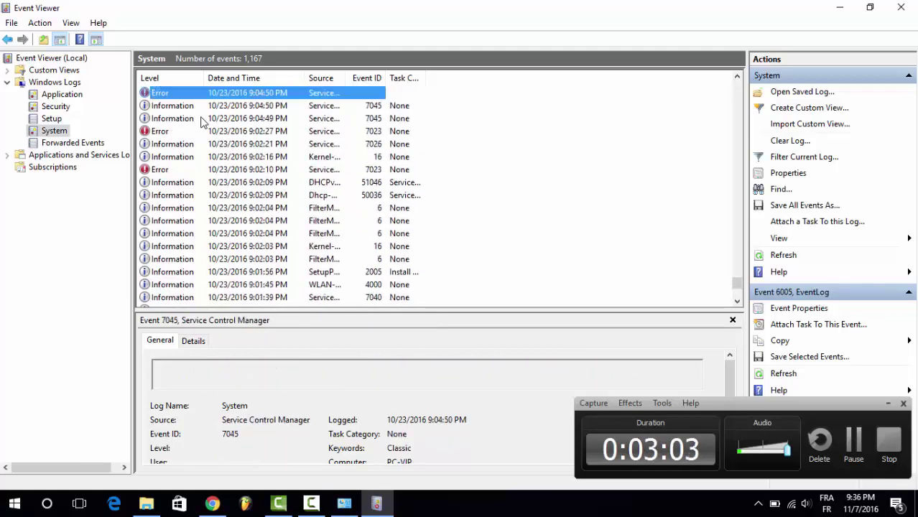
{"action": "key", "text": "Up"}
{"action": "key", "text": "Up"}
{"action": "key", "text": "Up"}
{"action": "key", "text": "Up"}
{"action": "key", "text": "Up"}
{"action": "key", "text": "Up"}
{"action": "key", "text": "Up"}
{"action": "key", "text": "Up"}
{"action": "key", "text": "Up"}
{"action": "key", "text": "Up"}
{"action": "key", "text": "Up"}
{"action": "key", "text": "Up"}
{"action": "key", "text": "Up"}
{"action": "key", "text": "Up"}
{"action": "key", "text": "Up"}
{"action": "key", "text": "Up"}
{"action": "key", "text": "Up"}
{"action": "key", "text": "Up"}
{"action": "key", "text": "Up"}
{"action": "key", "text": "Up"}
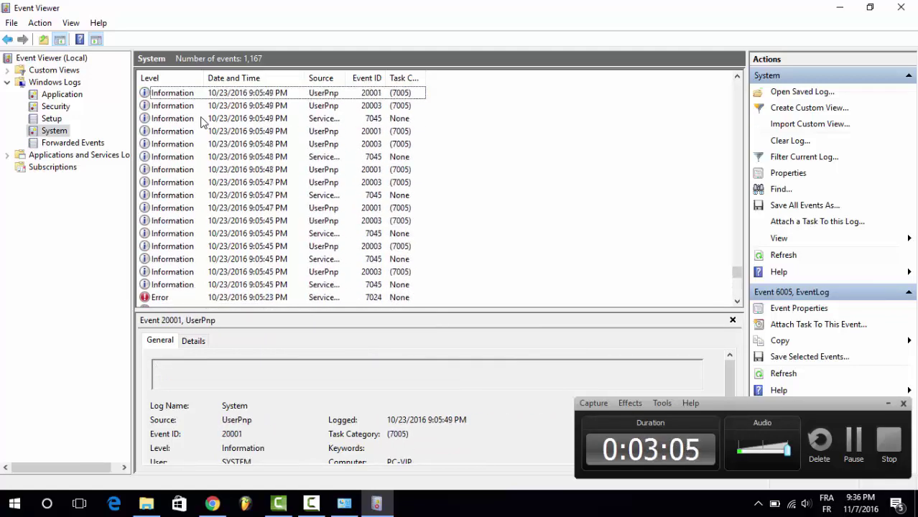
{"action": "key", "text": "Up"}
{"action": "key", "text": "Up"}
{"action": "key", "text": "Up"}
{"action": "key", "text": "Up"}
{"action": "key", "text": "Up"}
{"action": "key", "text": "Up"}
{"action": "key", "text": "Up"}
{"action": "key", "text": "Up"}
{"action": "key", "text": "Up"}
{"action": "key", "text": "Up"}
{"action": "key", "text": "Up"}
{"action": "key", "text": "Up"}
{"action": "key", "text": "Up"}
{"action": "key", "text": "Up"}
{"action": "key", "text": "Up"}
{"action": "key", "text": "Up"}
{"action": "key", "text": "Up"}
{"action": "key", "text": "Up"}
{"action": "key", "text": "Up"}
{"action": "key", "text": "Up"}
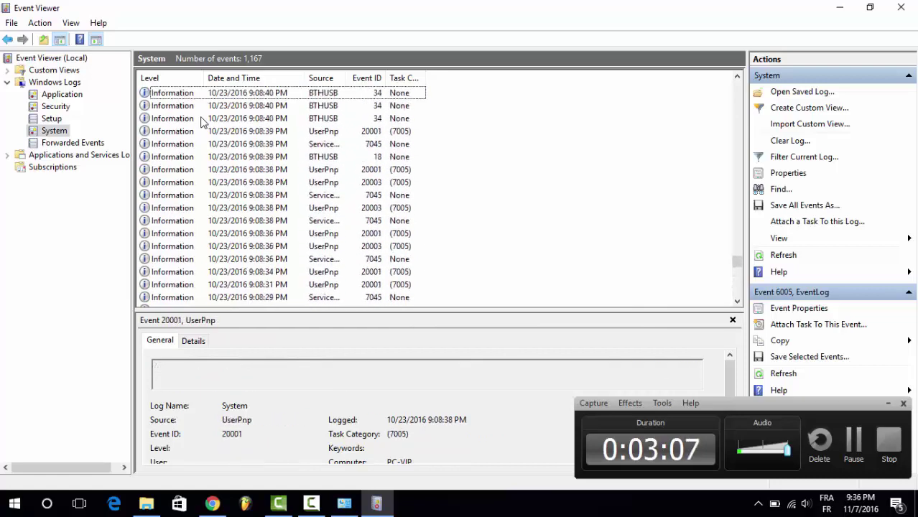
{"action": "key", "text": "Up"}
{"action": "key", "text": "Up"}
{"action": "key", "text": "Up"}
{"action": "key", "text": "Up"}
{"action": "key", "text": "Up"}
{"action": "key", "text": "Up"}
{"action": "key", "text": "Up"}
{"action": "key", "text": "Up"}
{"action": "key", "text": "Up"}
{"action": "key", "text": "Up"}
{"action": "key", "text": "Up"}
{"action": "key", "text": "Up"}
{"action": "key", "text": "Up"}
{"action": "key", "text": "Up"}
{"action": "key", "text": "Up"}
{"action": "key", "text": "Up"}
{"action": "key", "text": "Up"}
{"action": "key", "text": "Up"}
{"action": "key", "text": "Up"}
{"action": "key", "text": "Up"}
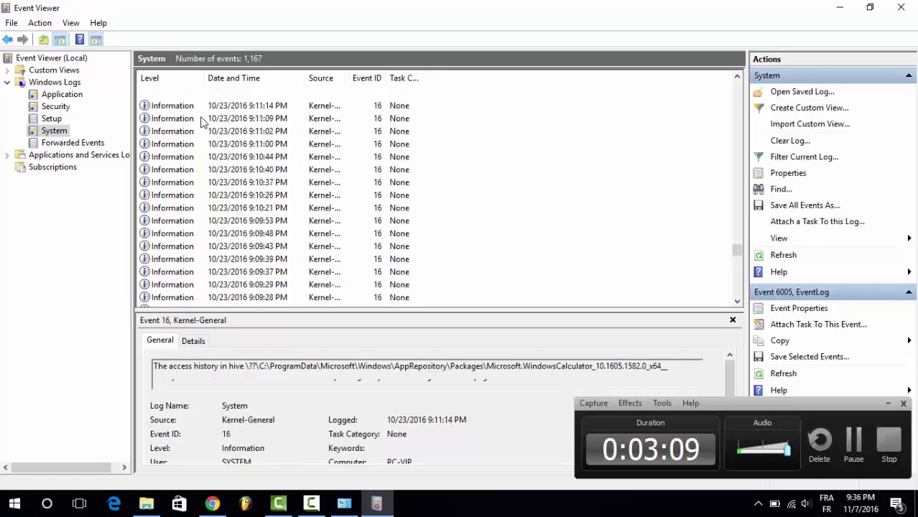
{"action": "key", "text": "Up"}
{"action": "key", "text": "Up"}
{"action": "key", "text": "Up"}
{"action": "key", "text": "Up"}
{"action": "key", "text": "Up"}
{"action": "key", "text": "Up"}
{"action": "key", "text": "Up"}
{"action": "key", "text": "Up"}
{"action": "key", "text": "Up"}
{"action": "key", "text": "Up"}
{"action": "key", "text": "Up"}
{"action": "key", "text": "Up"}
{"action": "key", "text": "Up"}
{"action": "key", "text": "Up"}
{"action": "key", "text": "Up"}
{"action": "key", "text": "Up"}
{"action": "key", "text": "Up"}
{"action": "key", "text": "Up"}
{"action": "key", "text": "Up"}
{"action": "key", "text": "Up"}
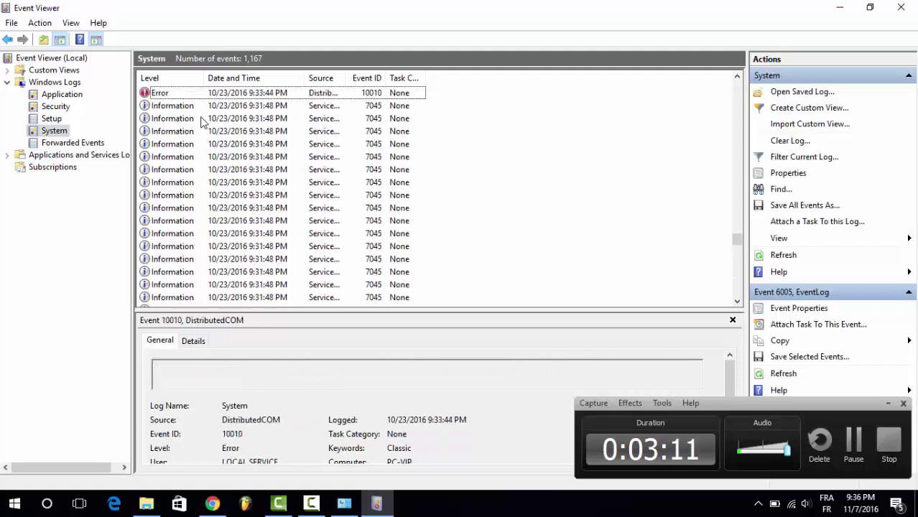
{"action": "key", "text": "Up"}
{"action": "key", "text": "Up"}
{"action": "key", "text": "Up"}
{"action": "key", "text": "Up"}
{"action": "key", "text": "Up"}
{"action": "key", "text": "Up"}
{"action": "key", "text": "Up"}
{"action": "key", "text": "Up"}
{"action": "key", "text": "Up"}
{"action": "key", "text": "Up"}
{"action": "key", "text": "Up"}
{"action": "key", "text": "Up"}
{"action": "key", "text": "Up"}
{"action": "key", "text": "Up"}
{"action": "key", "text": "Up"}
{"action": "key", "text": "Up"}
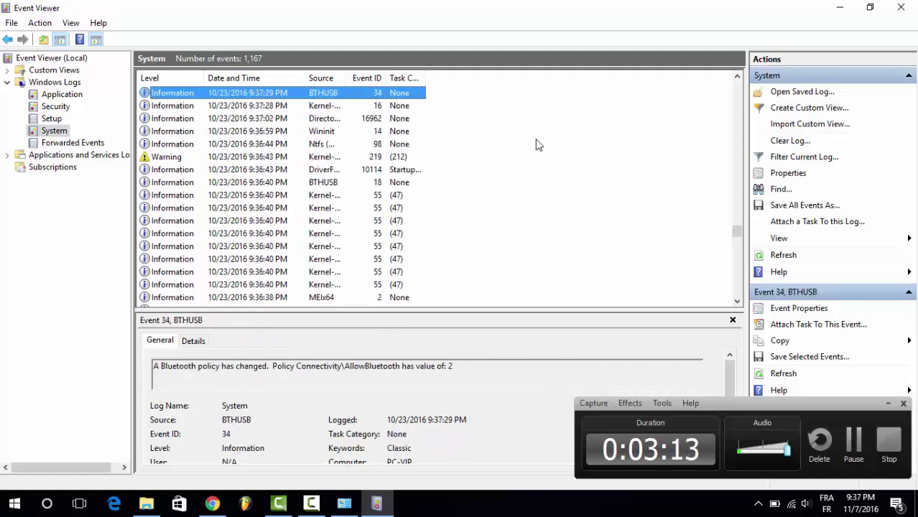
Find the MemoryDiagnostics-Results event with ID 1201 logged 11/7/2016 in the System log and open its properties
{"action": "right_click", "coordinate": [734, 229]}
{"action": "left_click_drag", "start_coordinate": [734, 229], "coordinate": [727, 301]}
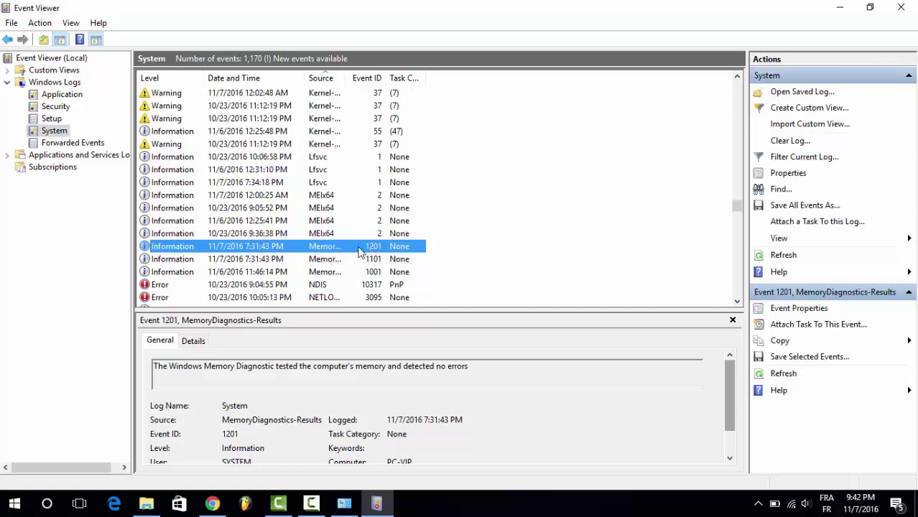
{"action": "double_click", "coordinate": [323, 251]}
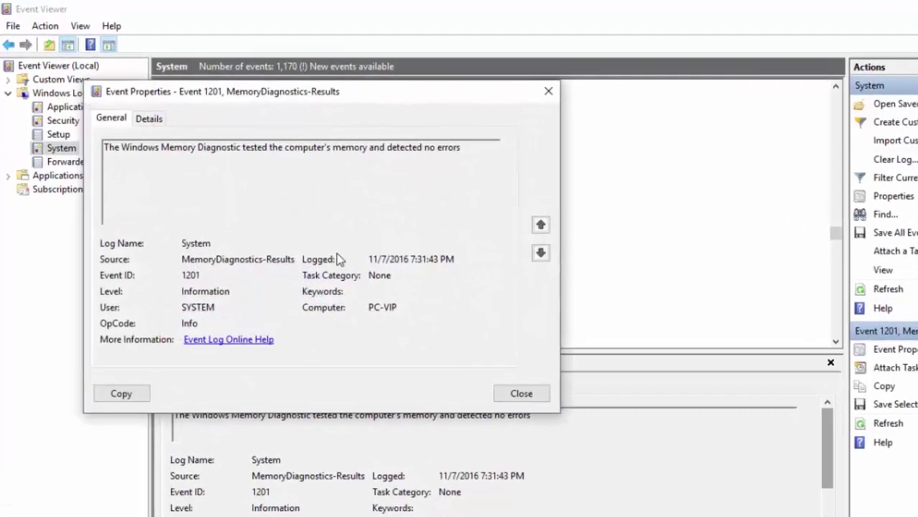